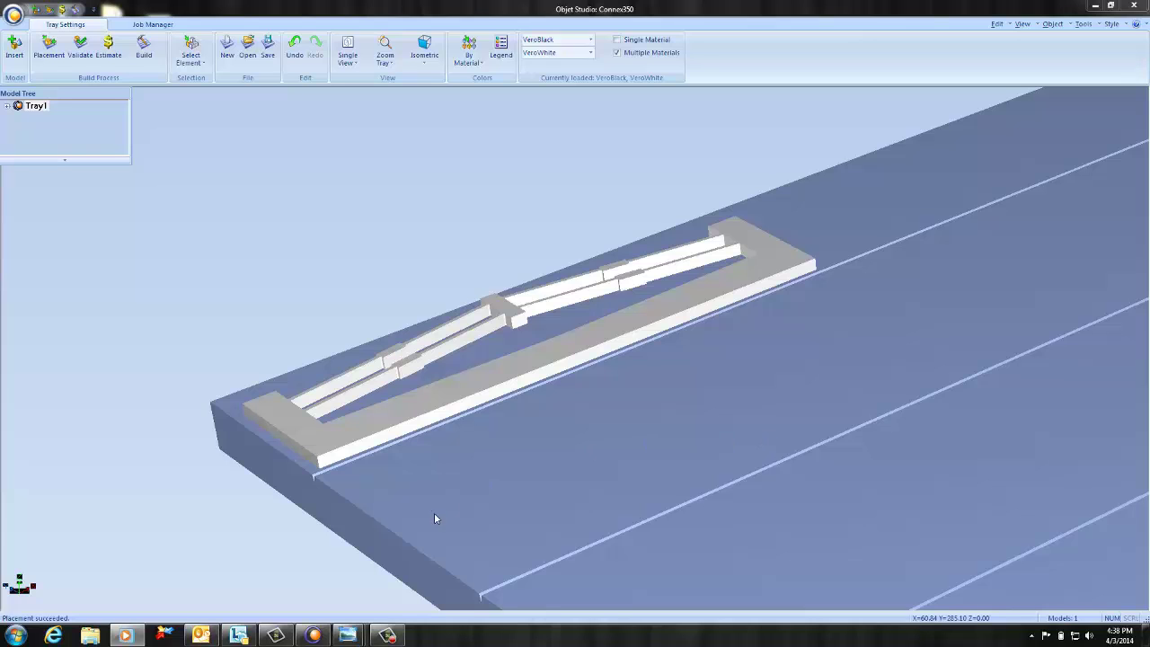
Review the Orientation: Surface Quality slide in Photo Viewer, then minimize it to return to Objet Studio.
mouse_move(350, 635)
click(215, 570)
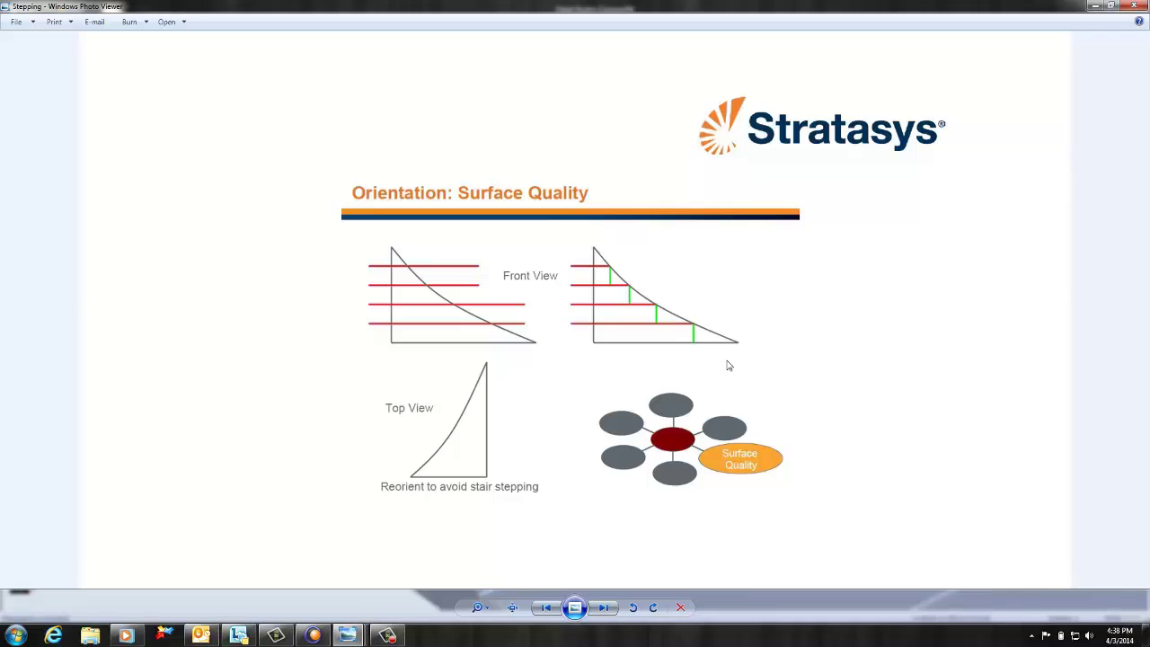
click(1094, 5)
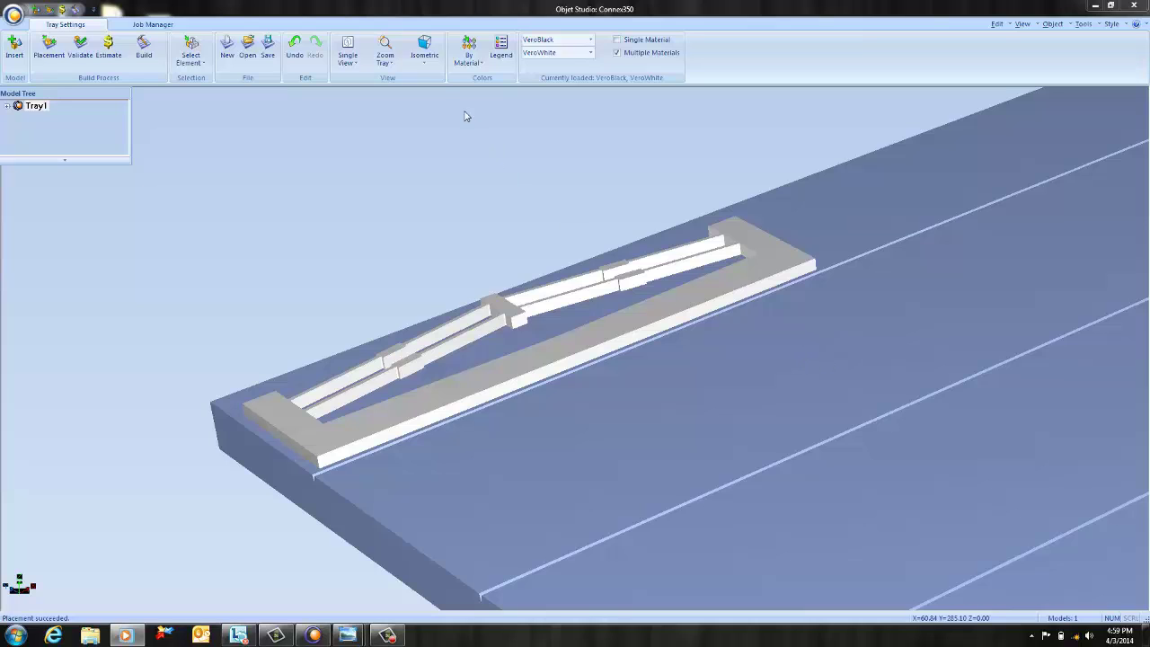
Switch the tray to Top view and zoom in close on the part.
click(424, 54)
click(415, 80)
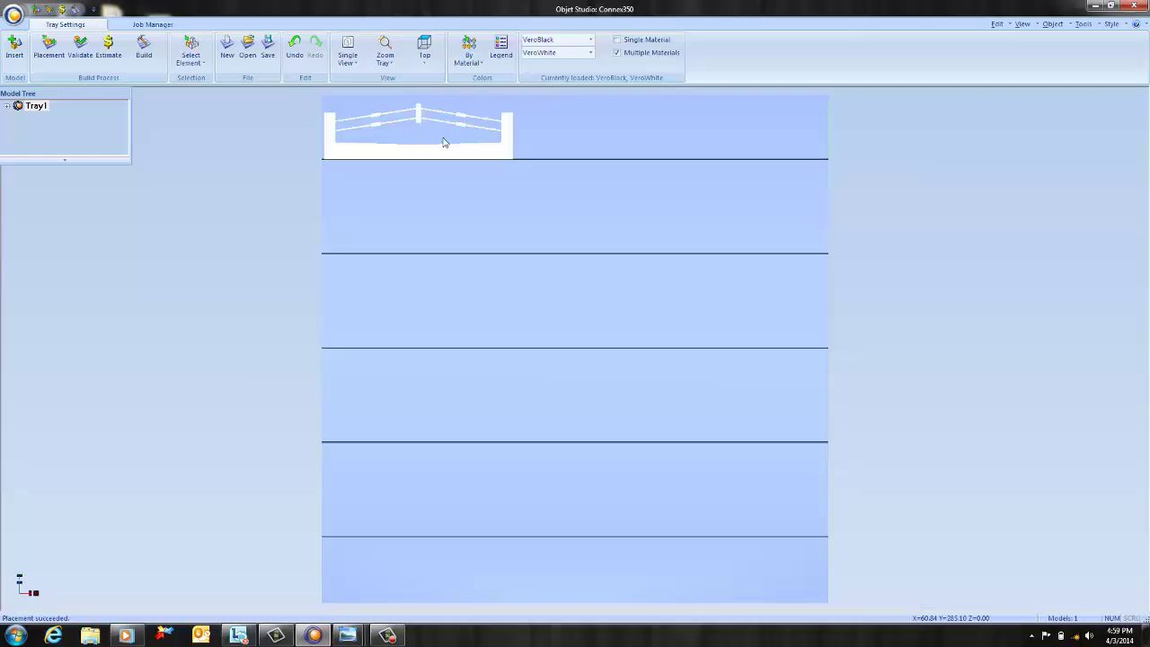
scroll(366, 125, up, 3)
scroll(381, 99, up, 5)
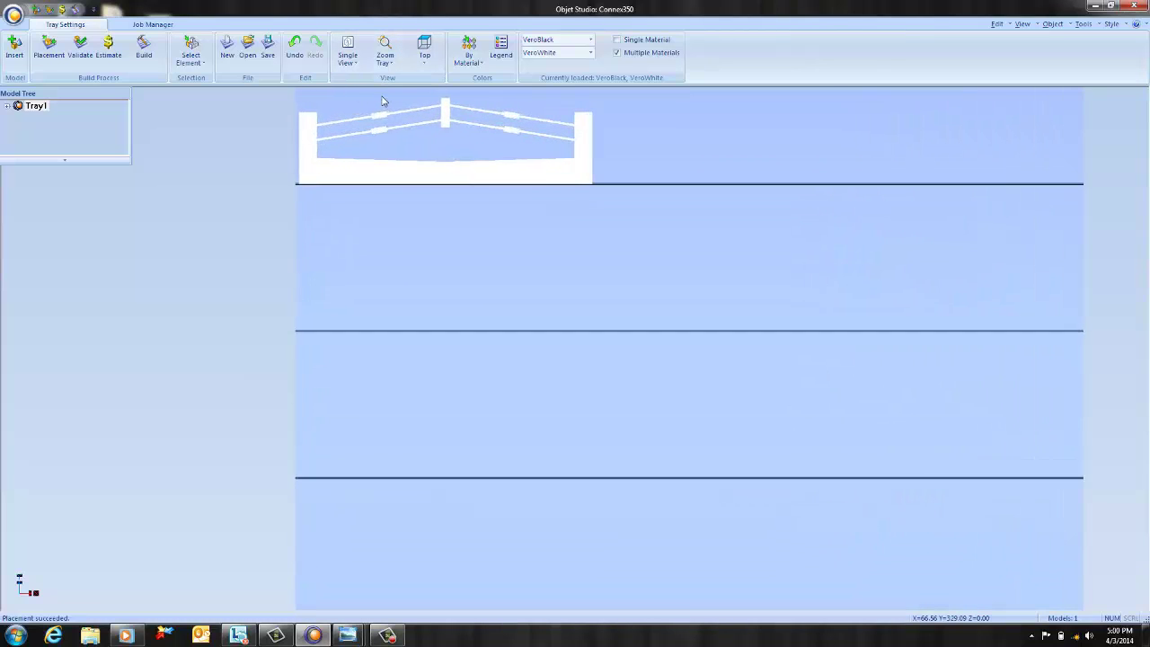
scroll(380, 99, up, 2)
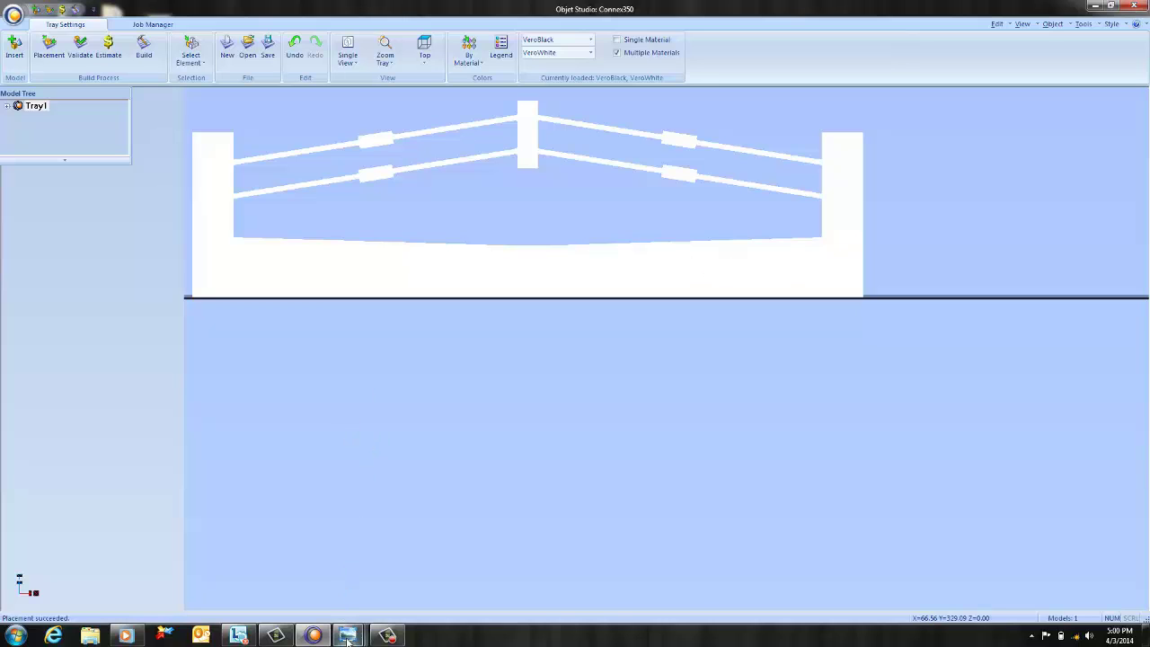
Bring up the Facets 2 photo, then flip back to Facets 1 and forward to Facets 2.
mouse_move(348, 634)
click(336, 579)
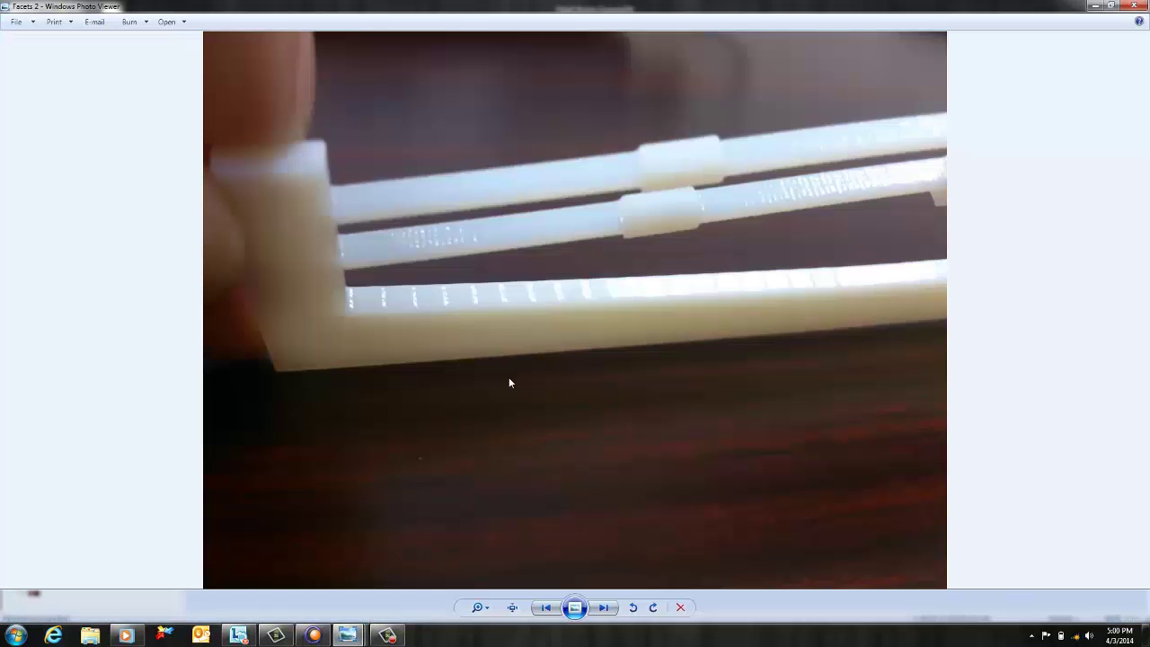
click(544, 608)
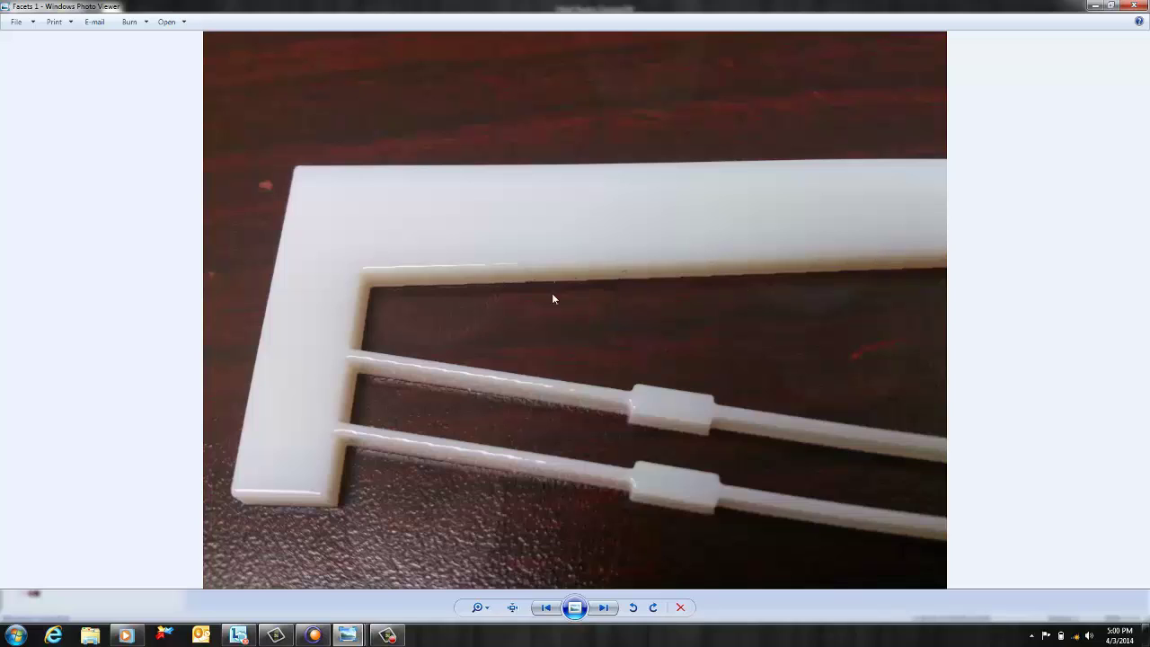
click(602, 607)
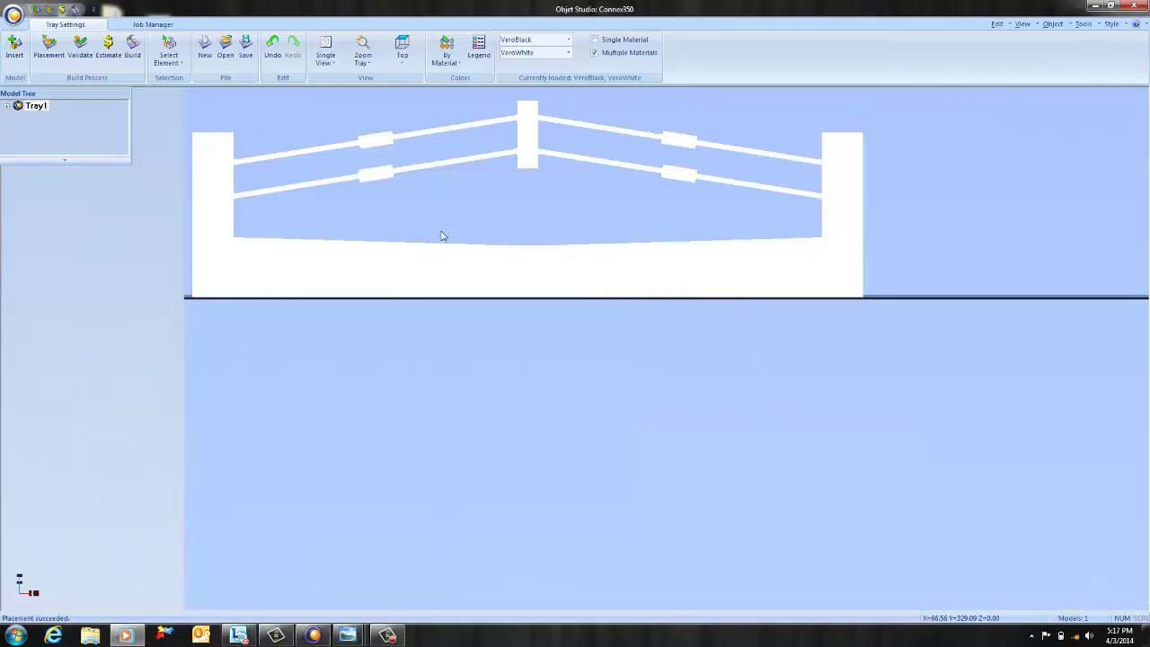
Return to Isometric view and try standing the part on its end face using Select Plane.
click(399, 64)
click(403, 110)
click(168, 54)
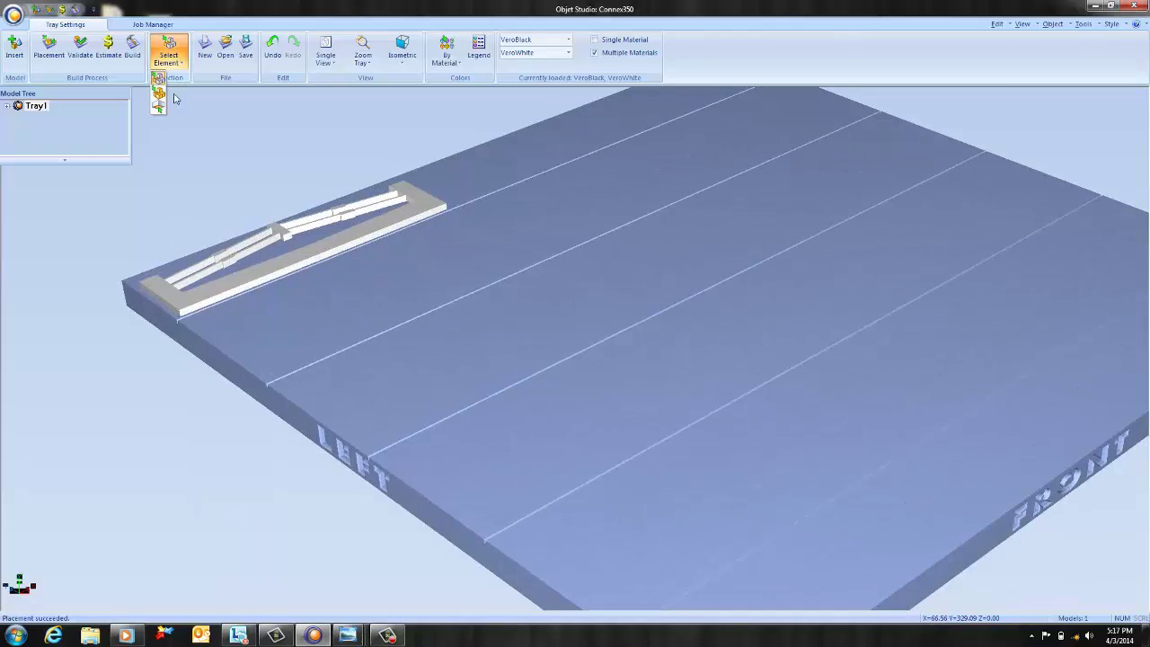
click(161, 103)
click(228, 298)
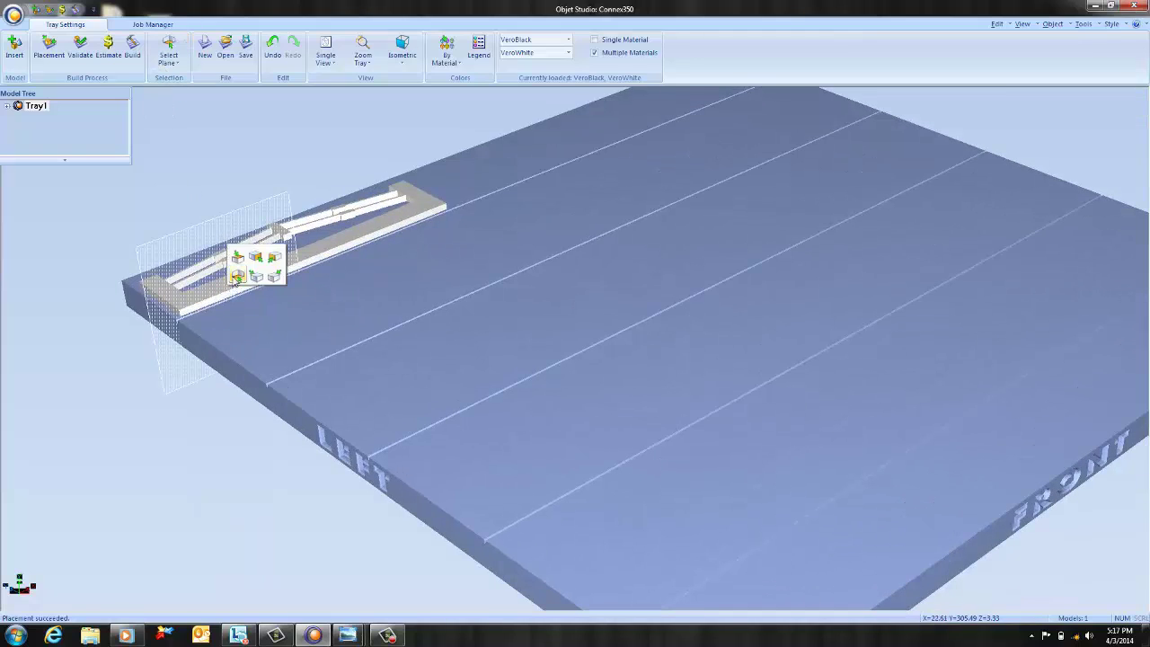
click(235, 280)
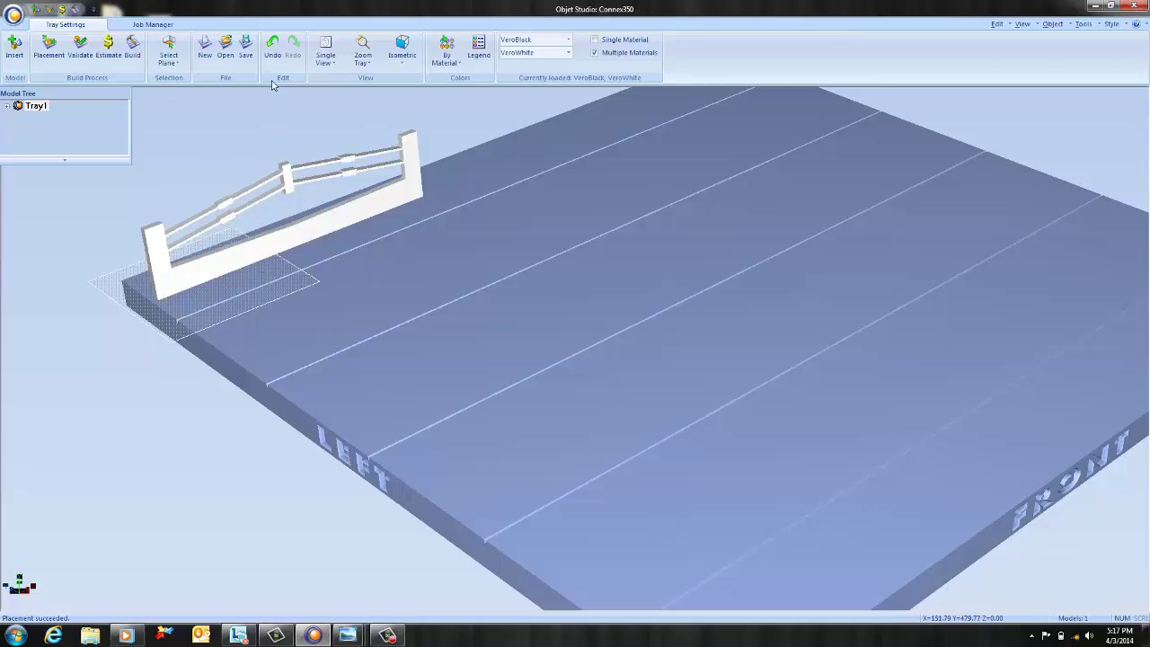
Undo the upright placement so the part lies flat, and restore Select Element mode.
click(272, 47)
click(168, 56)
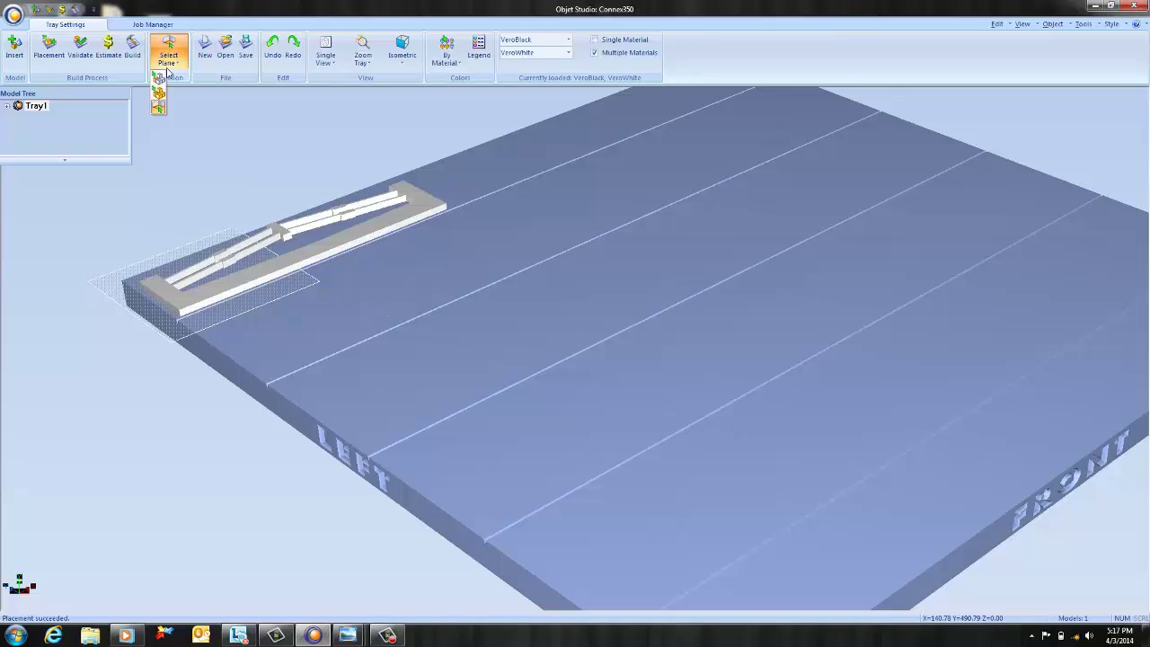
click(166, 90)
Rotate the part 90° in Rotate Height(Z) through Transform, then deselect it.
click(367, 228)
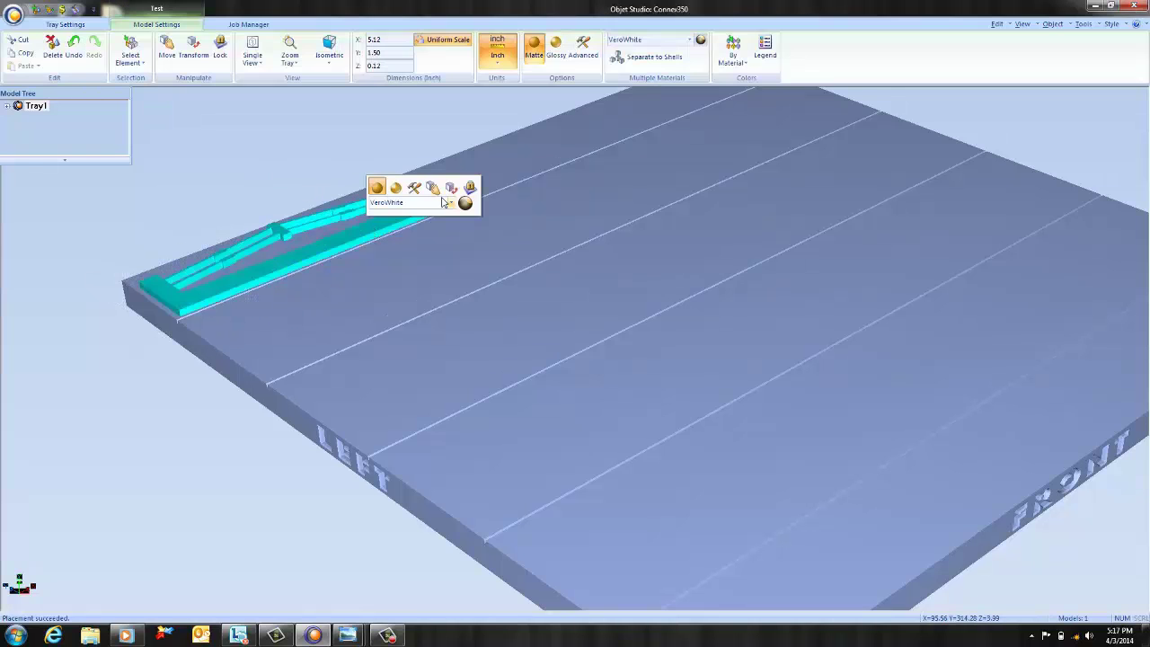
click(449, 195)
double_click(623, 302)
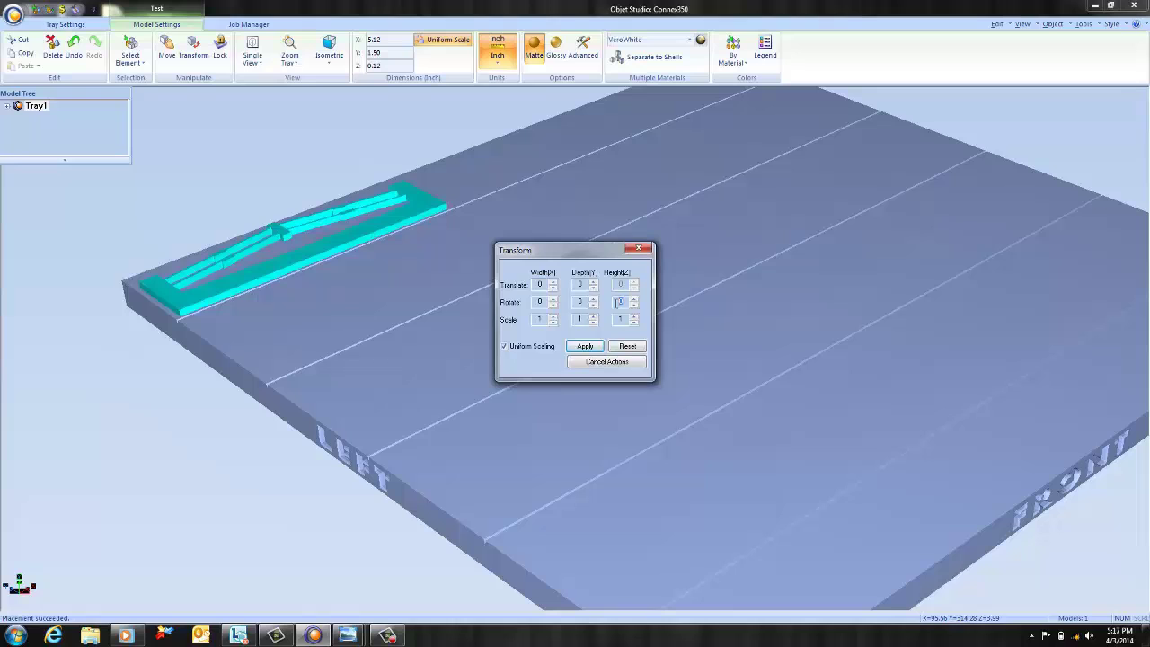
text(90)
click(595, 350)
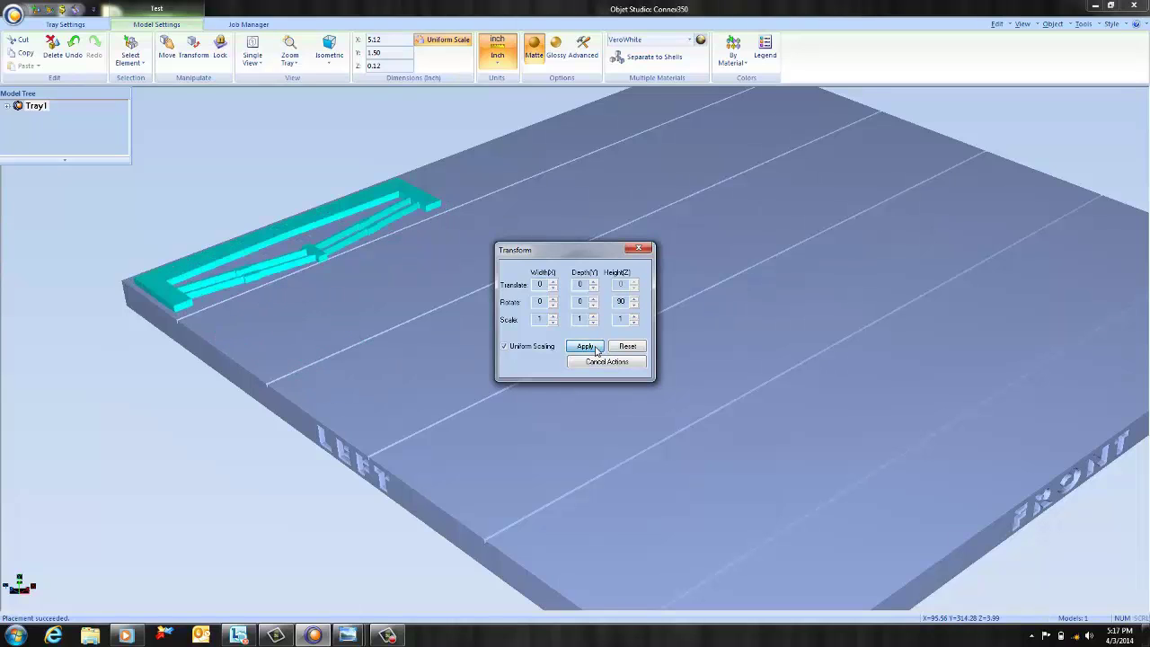
click(645, 254)
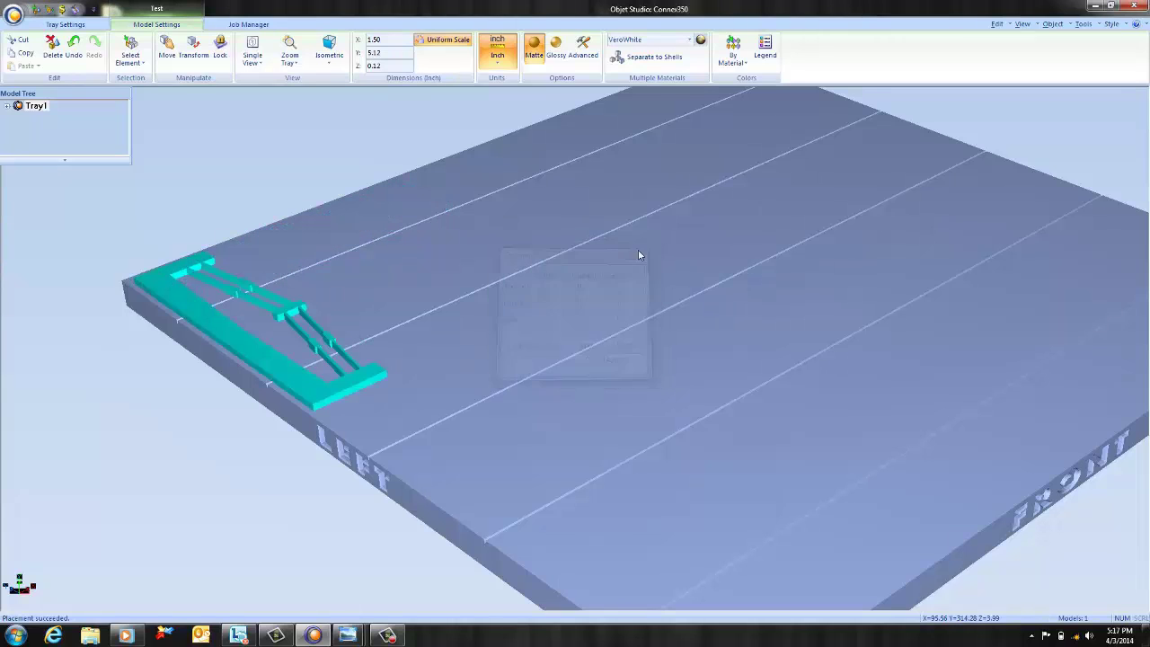
click(265, 321)
scroll(135, 267, up, 3)
scroll(135, 267, up, 1)
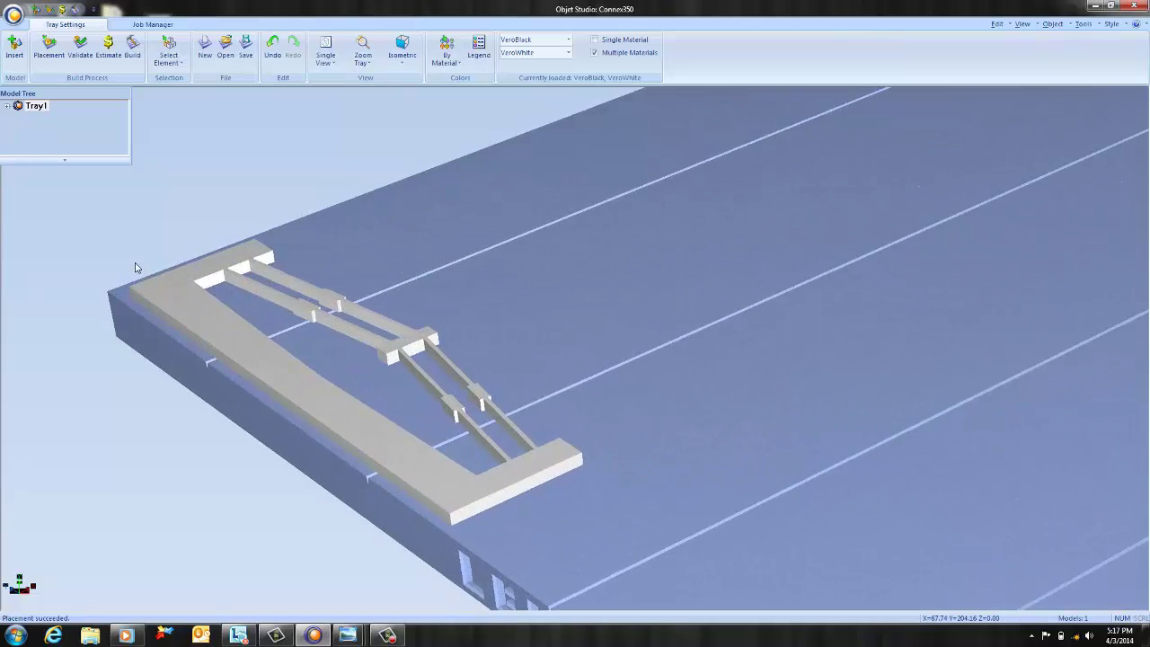
scroll(332, 377, down, 3)
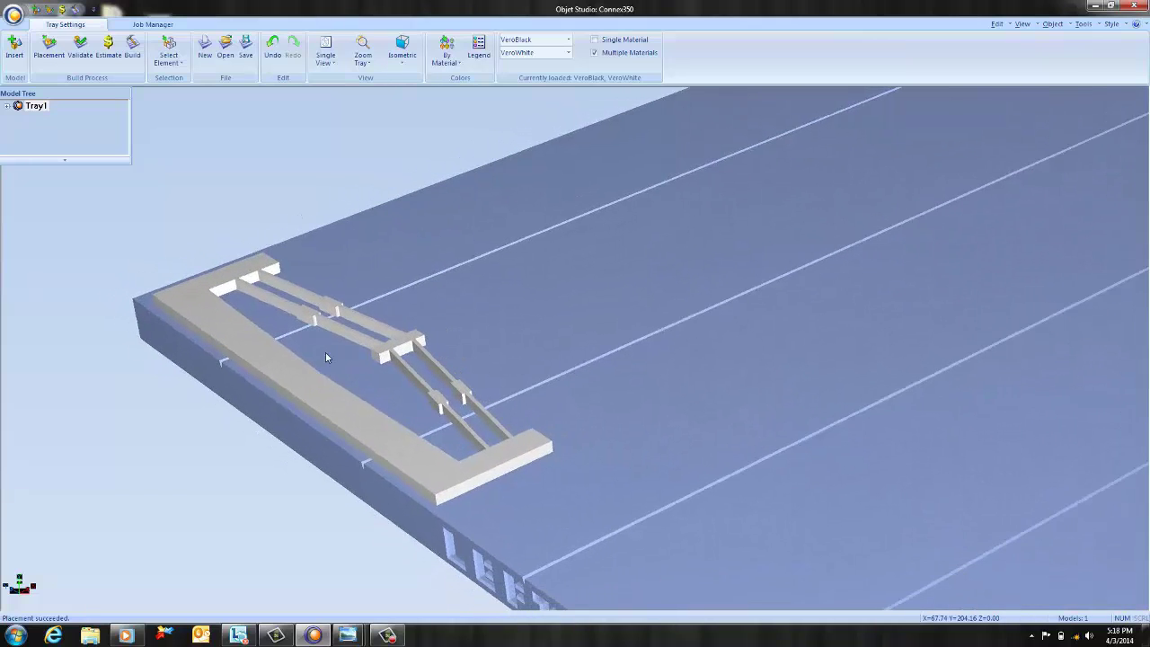
scroll(236, 306, down, 2)
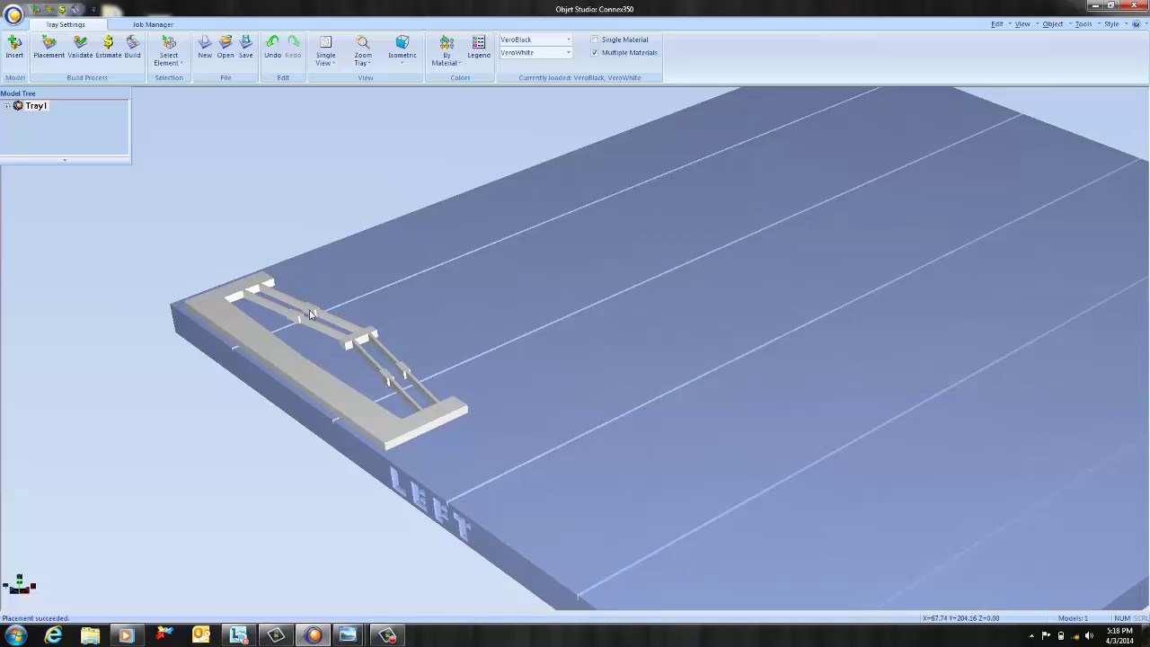
scroll(371, 361, up, 3)
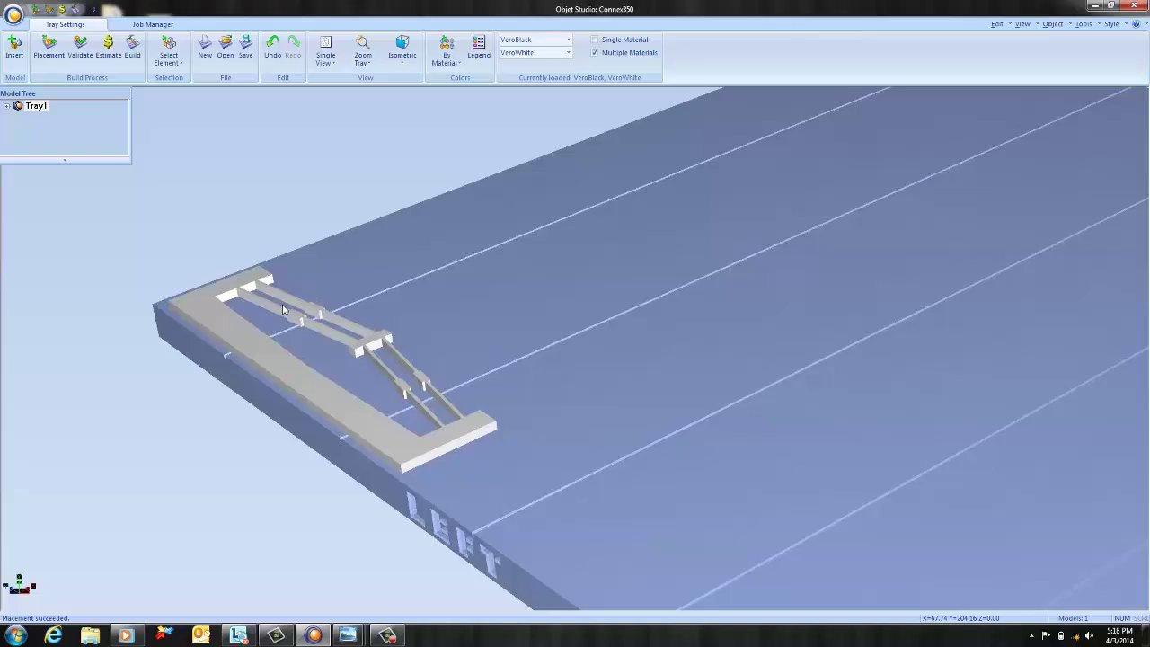
Change the selected part's finish from Glossy to Matte on the mini toolbar, then deselect it.
click(386, 424)
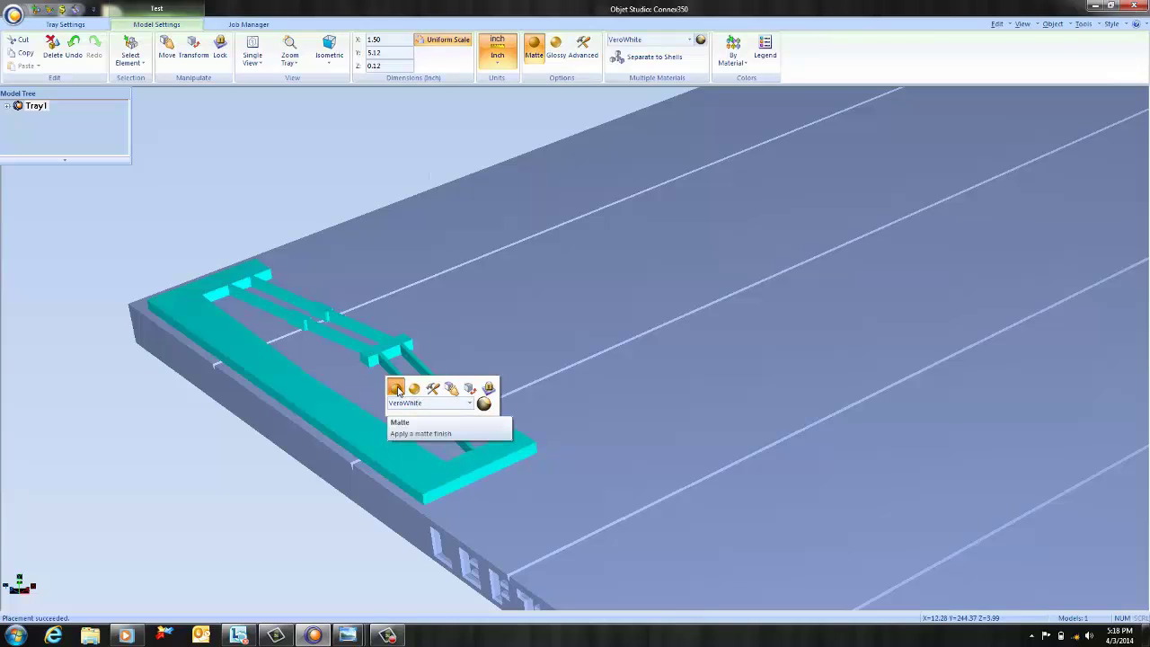
click(412, 389)
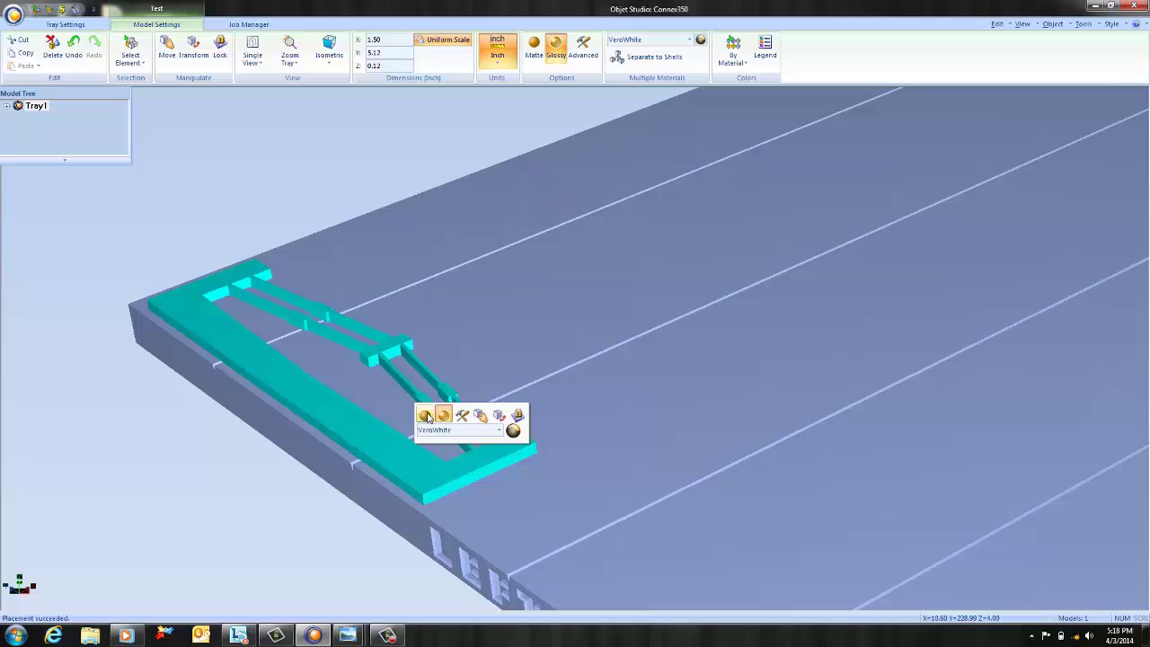
click(425, 415)
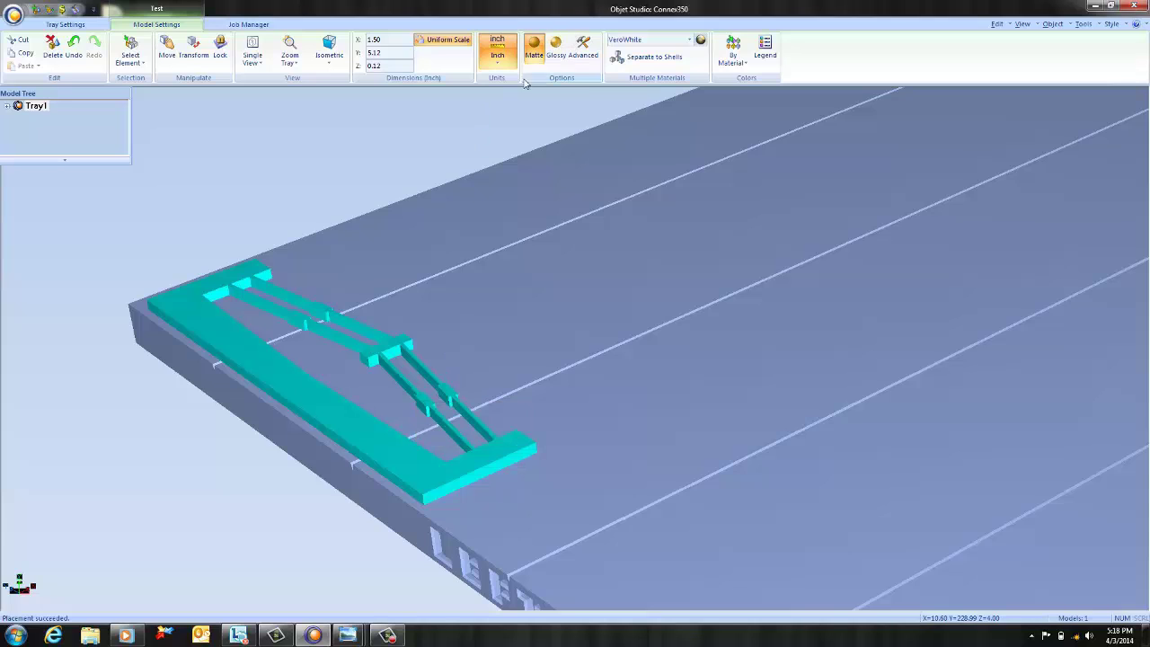
click(511, 382)
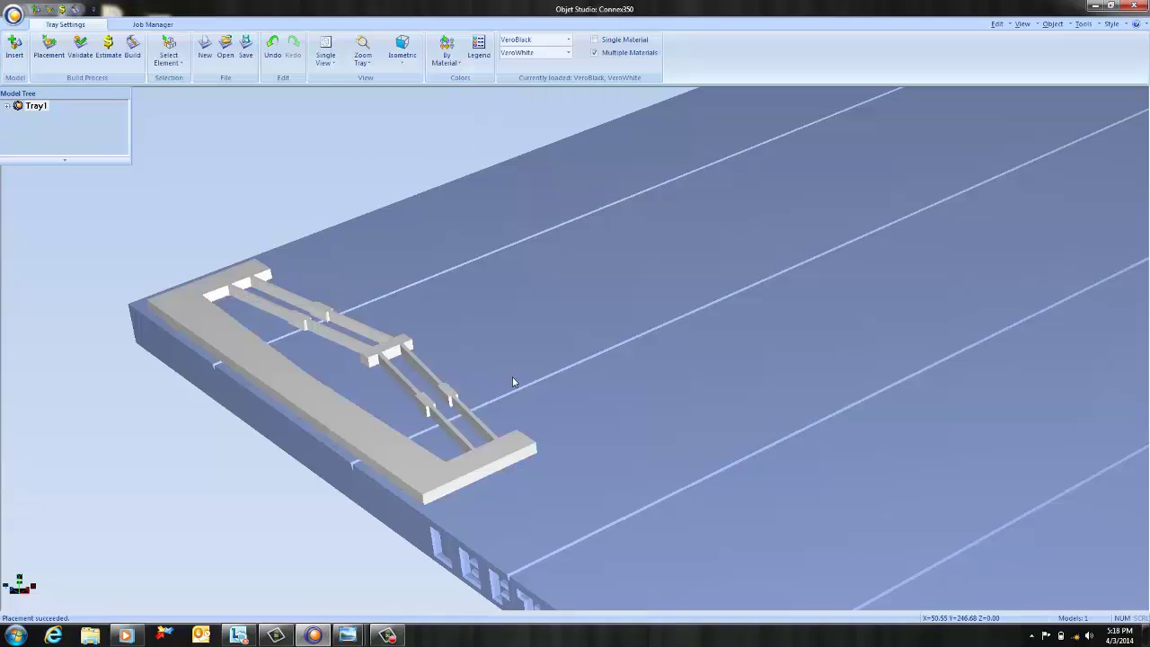
View the Final photo of the printed part, then bring up the GoEngineer closing slide in PowerPoint.
mouse_move(347, 635)
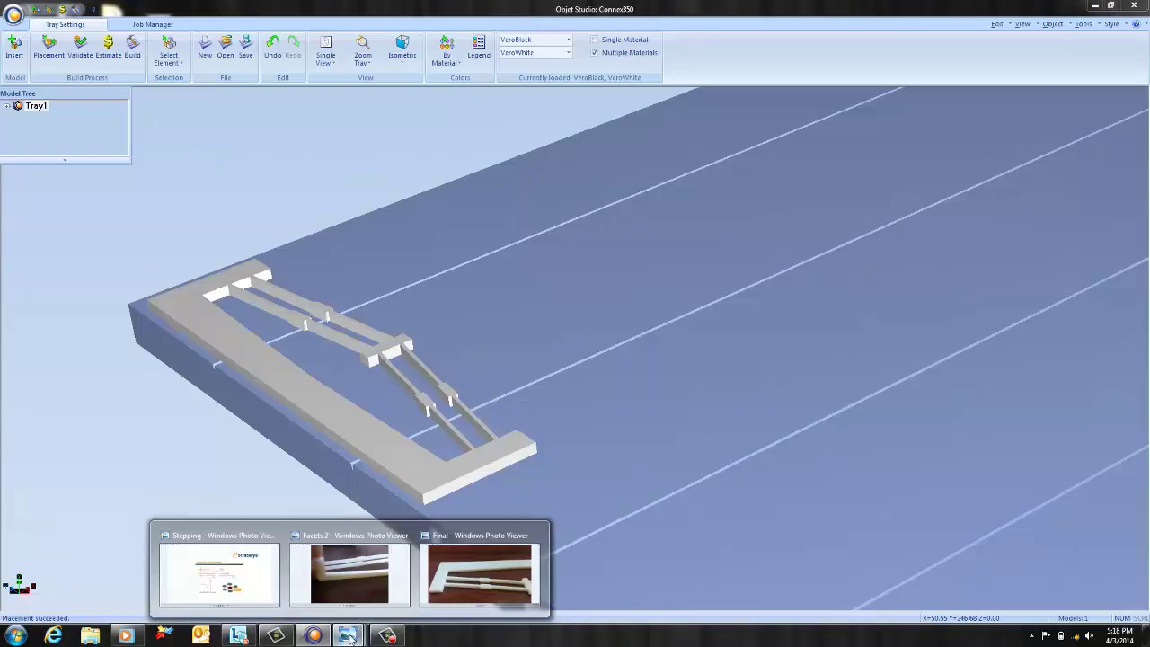
click(492, 578)
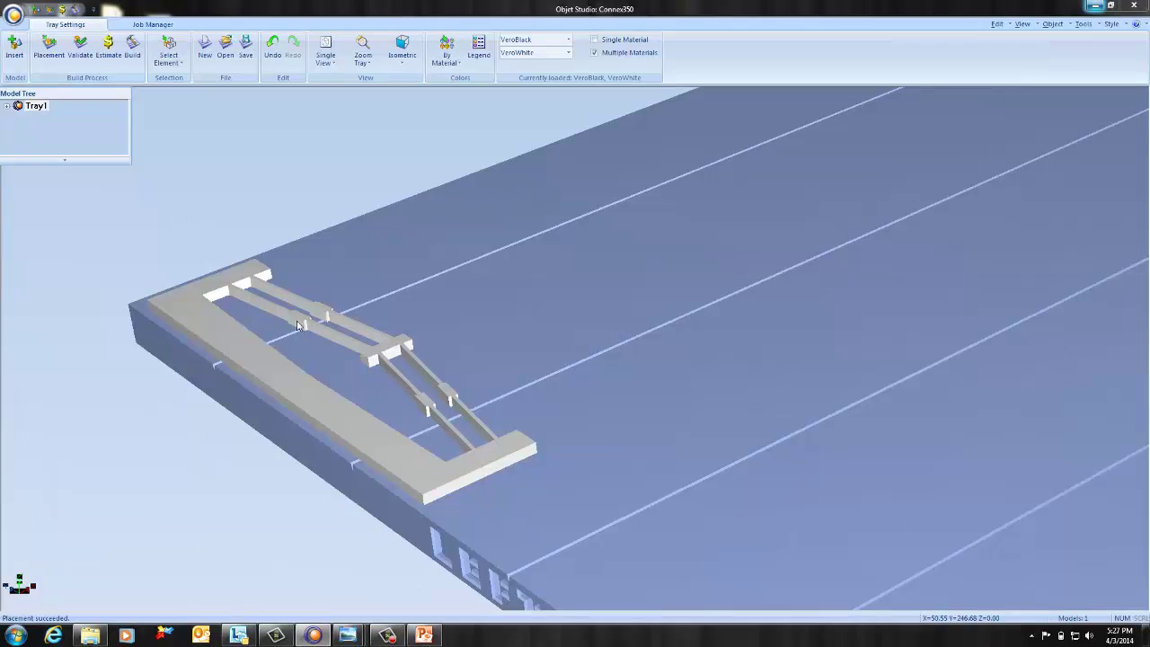
click(403, 462)
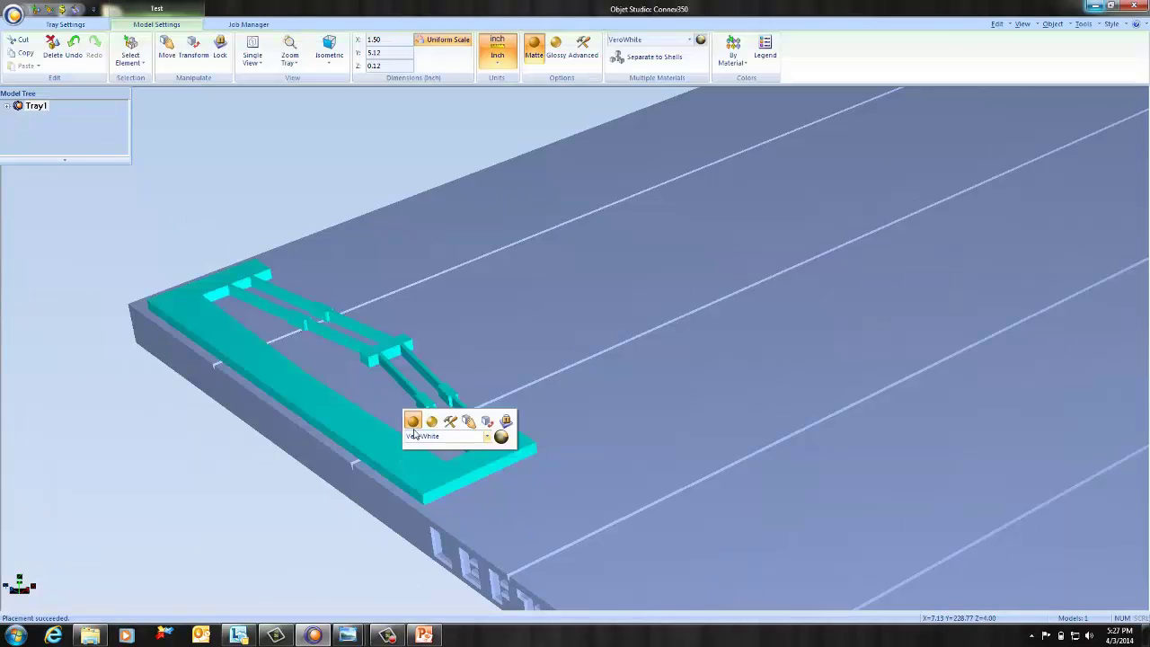
click(599, 498)
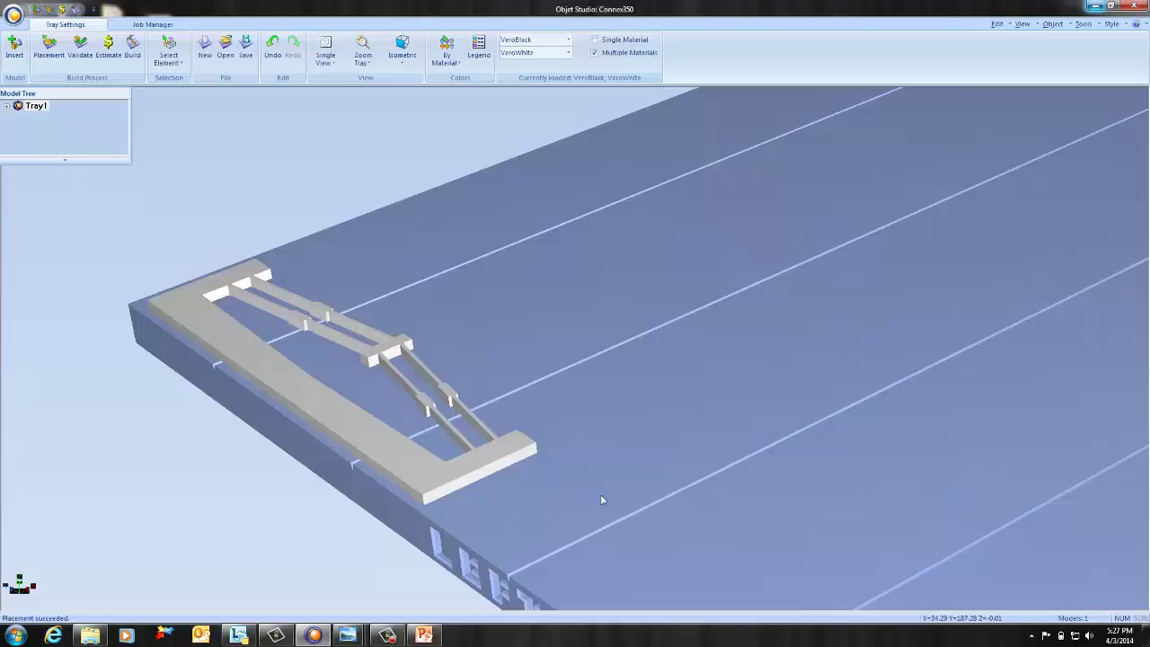
click(424, 635)
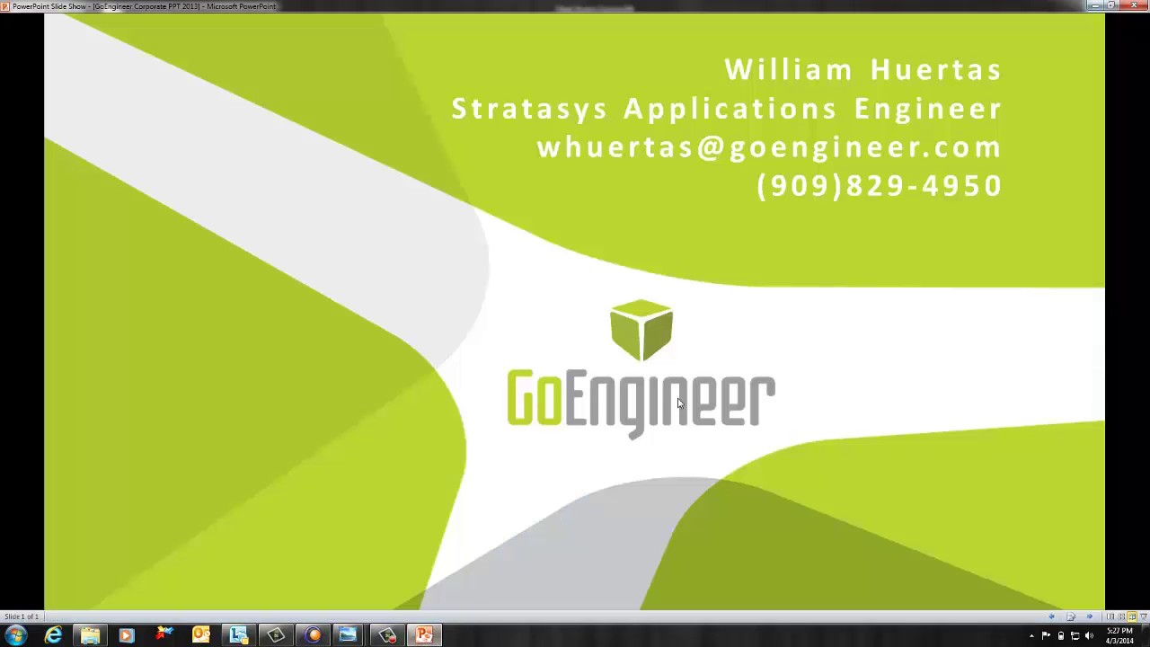